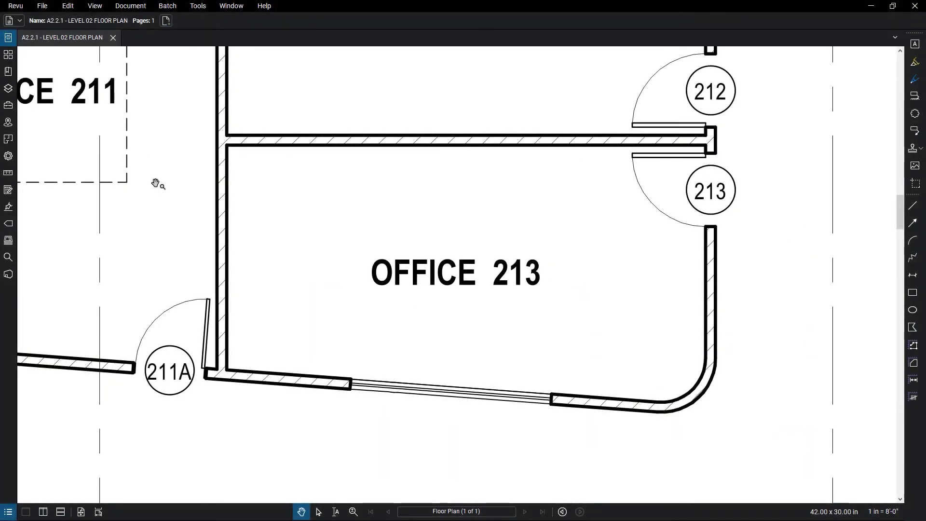
- Show the Measurements panel with the page scale of 1 in = 8'-0"
left_click(8, 175)
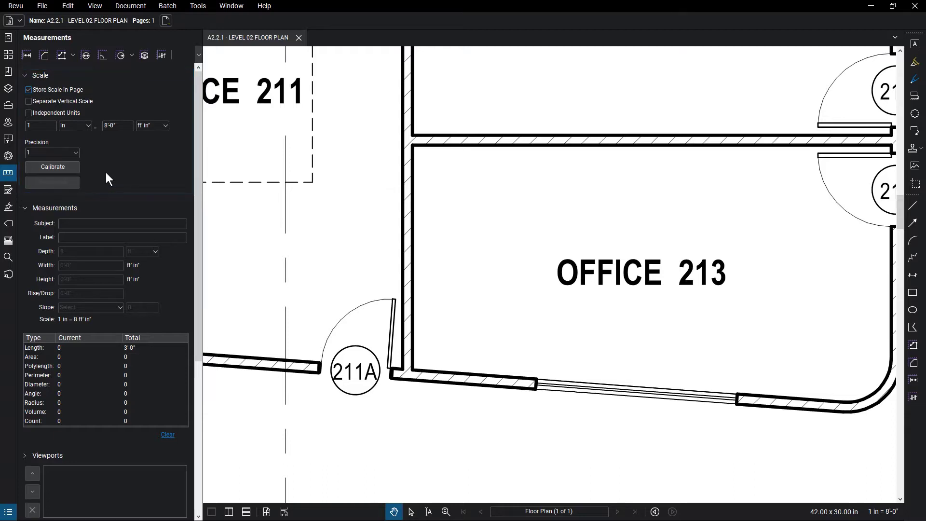
- Dismiss the Measurements panel and activate Rectangle Sketch to Scale from Tools > Sketch to Scale
left_click(12, 177)
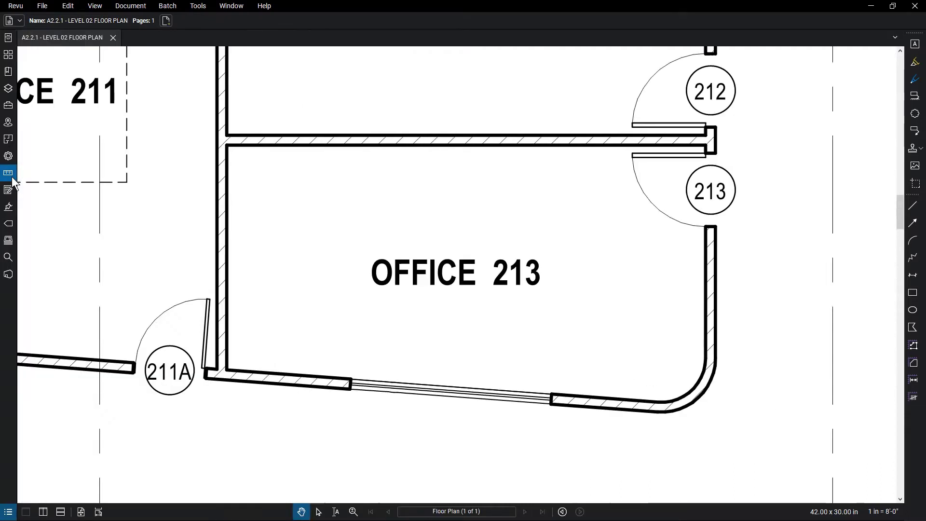
left_click(190, 6)
mouse_move(223, 56)
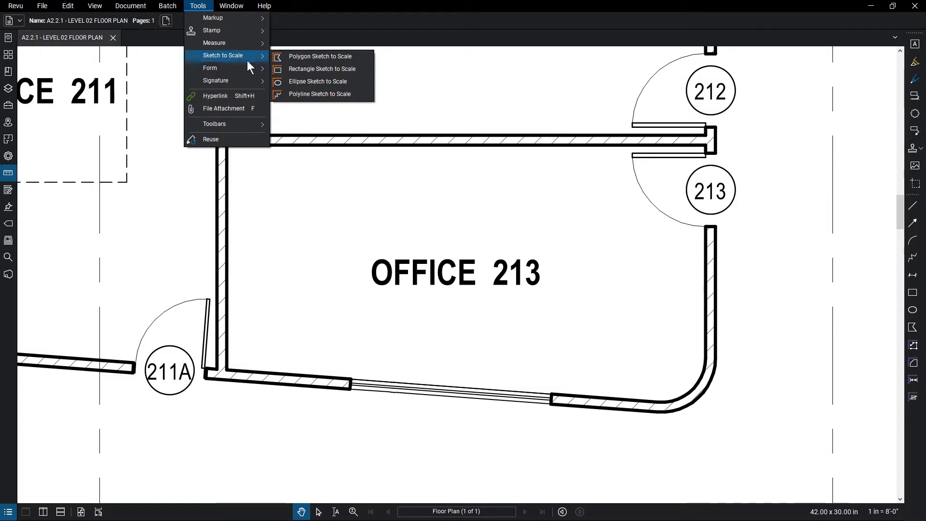
left_click(282, 66)
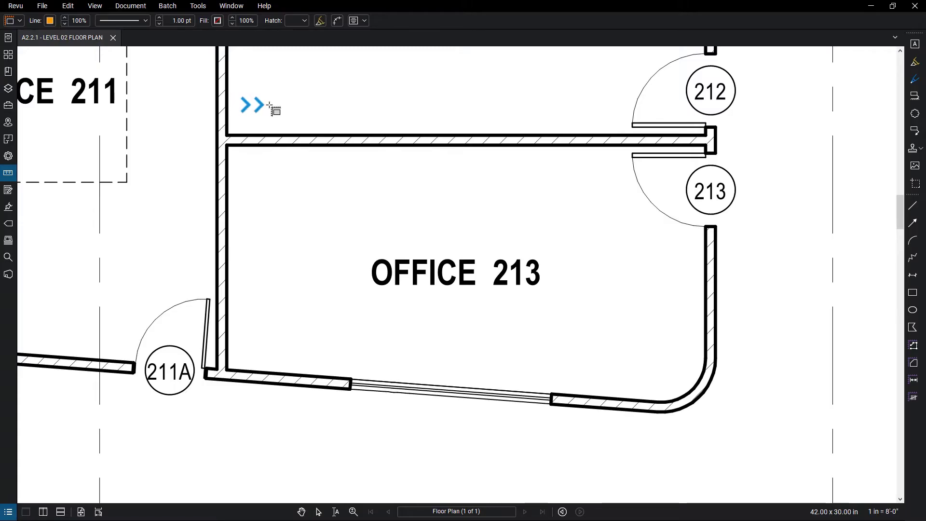
- Place a 2 ft wide by 3 ft tall scaled rectangle at Office 213's top-left corner
left_click(238, 158)
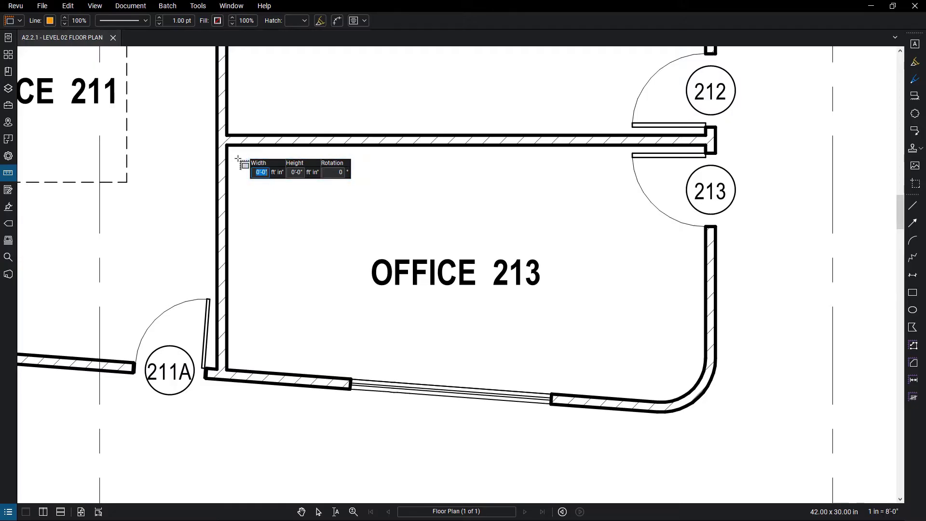
type("2")
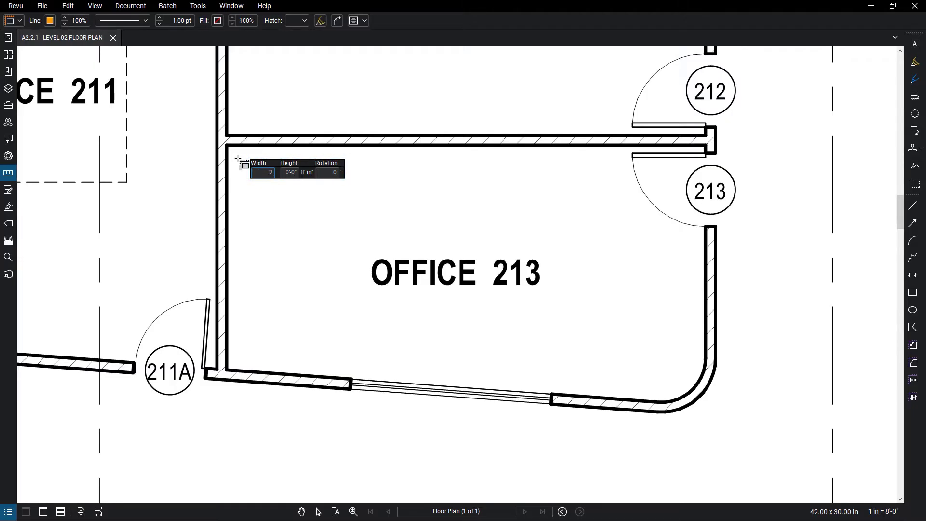
key("Tab")
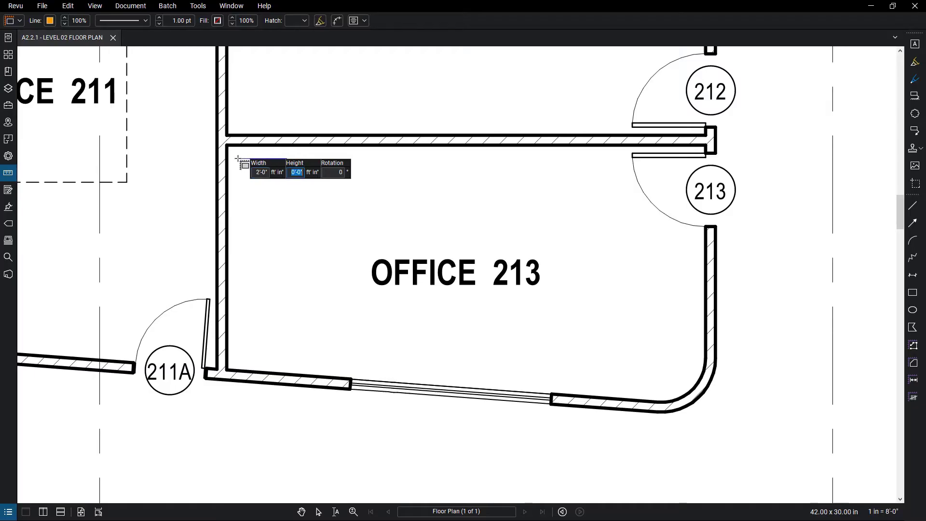
type("3")
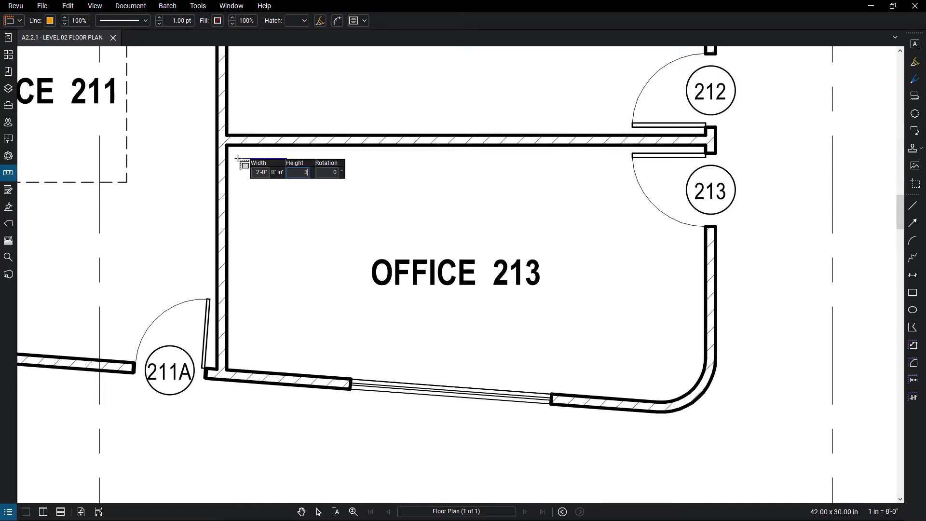
key("Return")
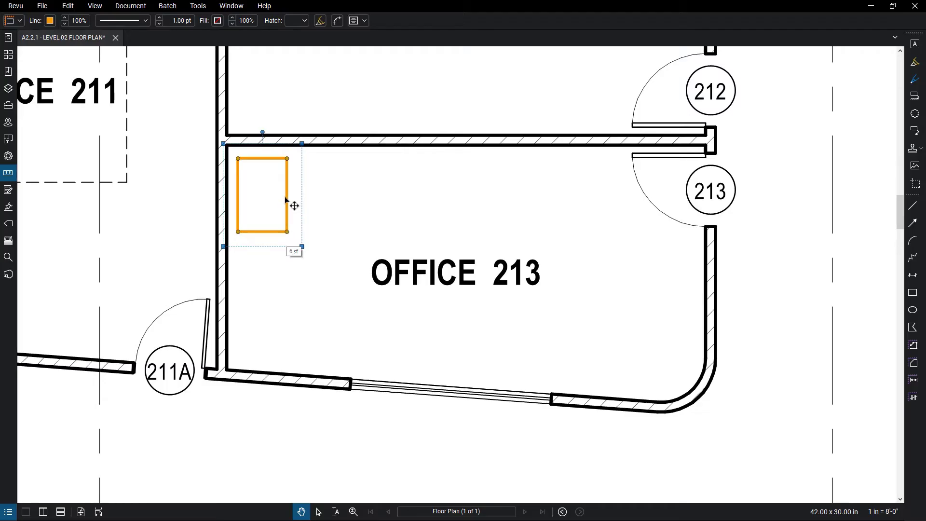
double_click(286, 204)
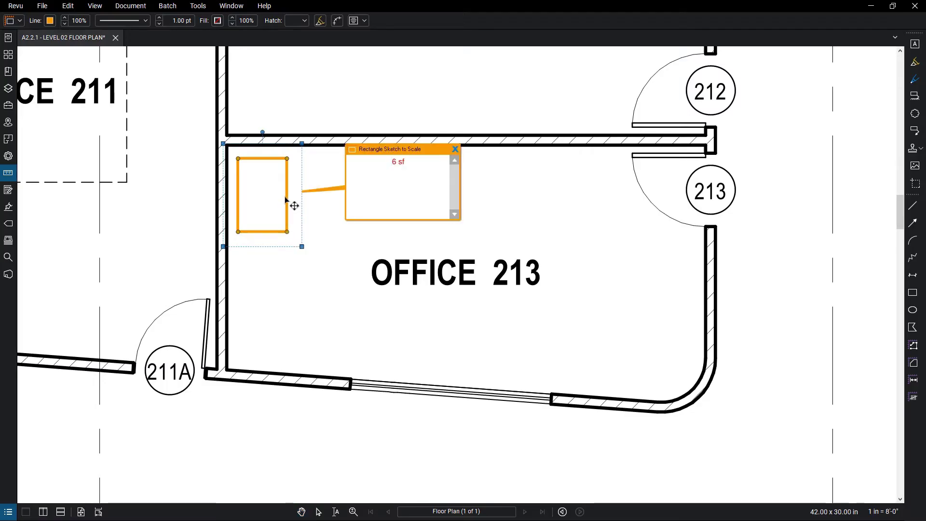
left_click(455, 150)
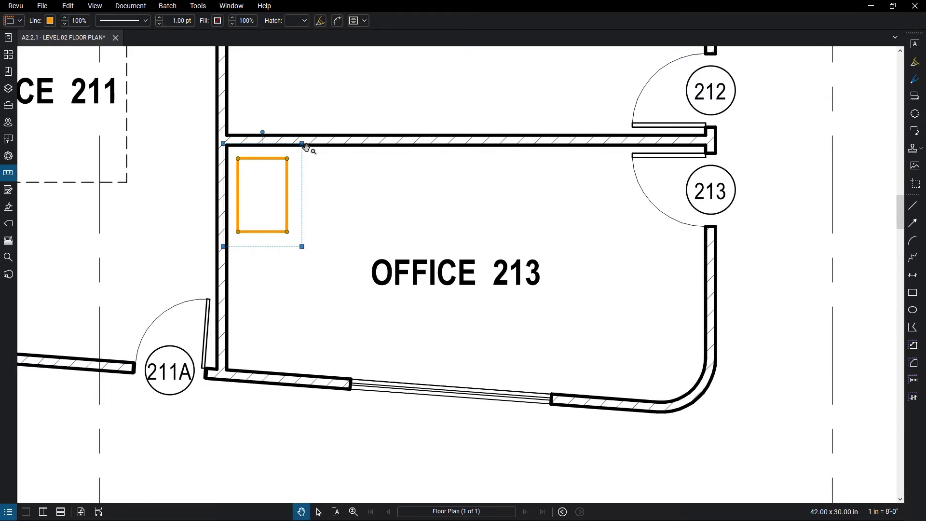
- Rotate the closet rectangle horizontal, push it against the top wall and enlarge it, undoing a stray corner reshape
left_click_drag(262, 131, 326, 193)
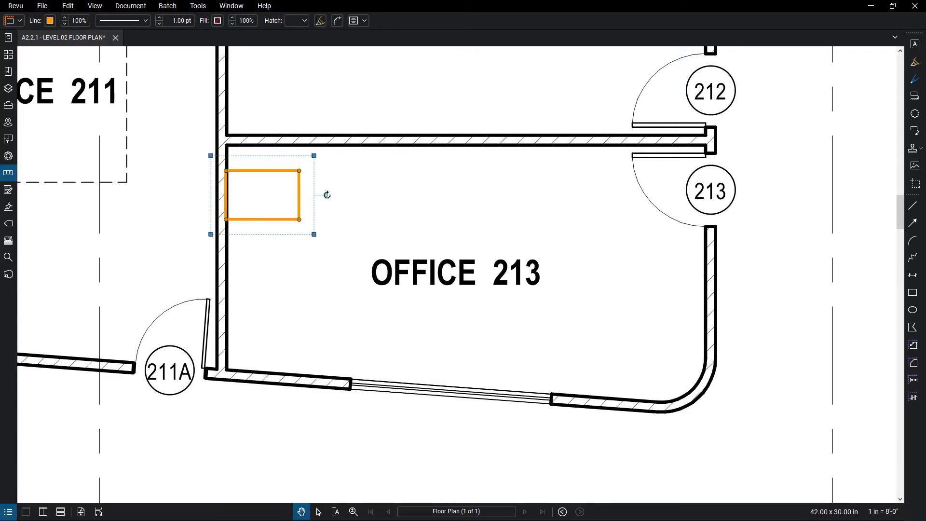
left_click_drag(278, 178, 280, 157)
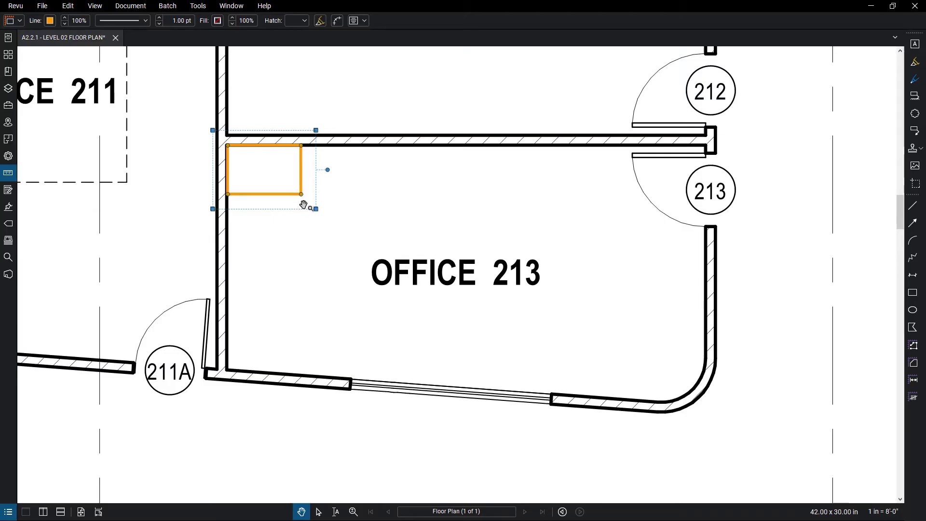
left_click_drag(316, 209, 345, 229)
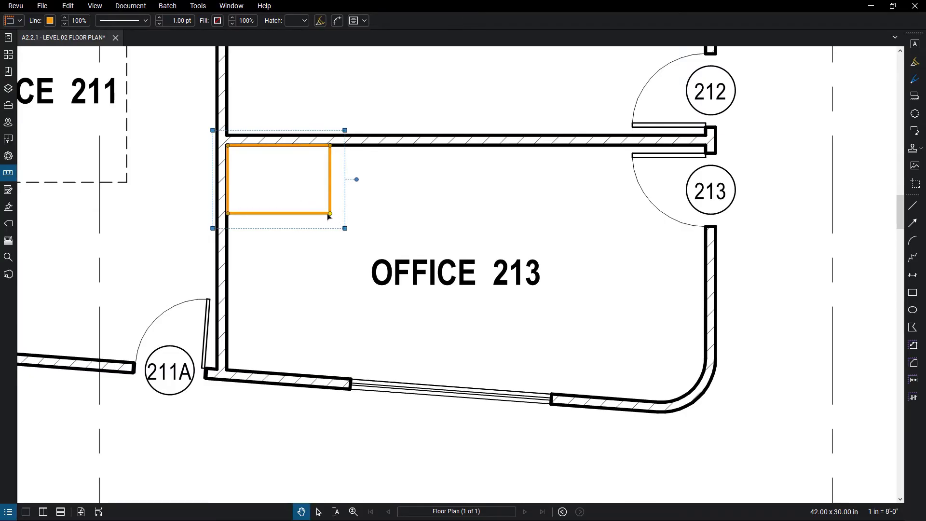
left_click_drag(330, 215, 293, 194)
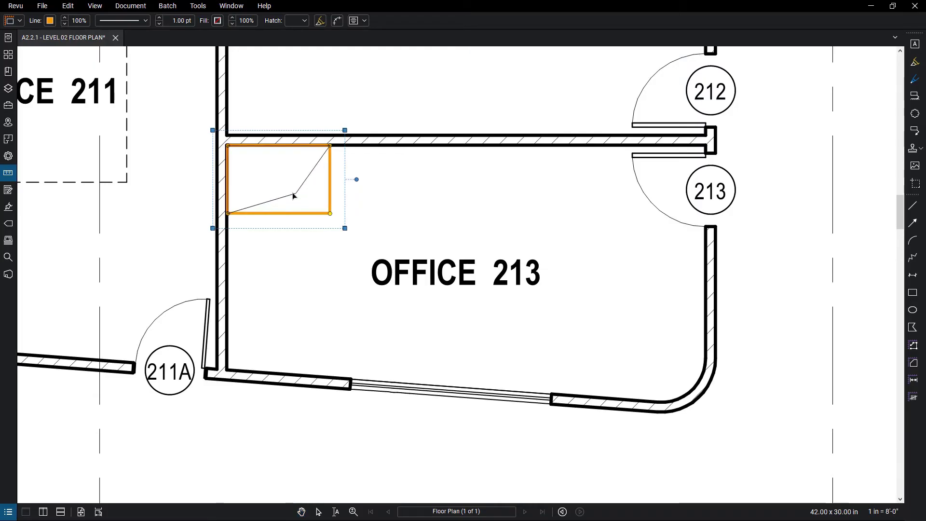
key("ctrl+z")
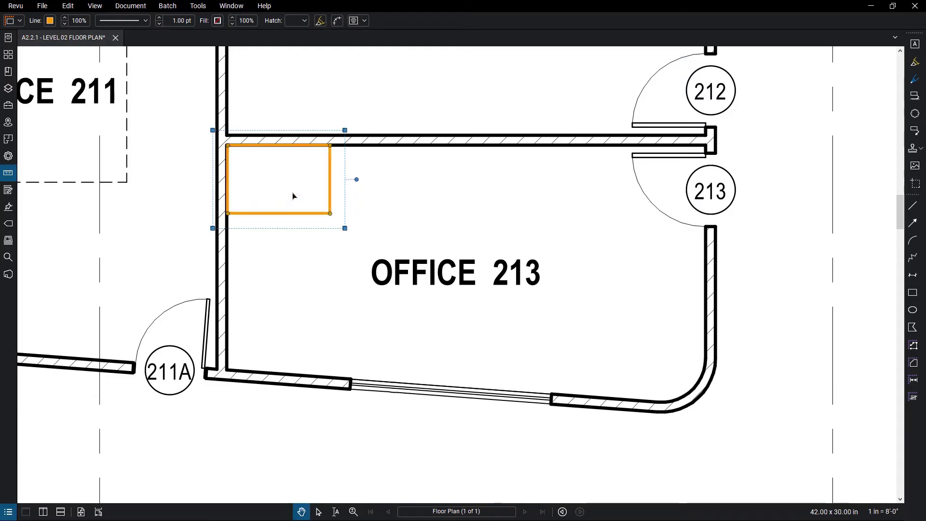
- Check the rectangle's note reads 12 sf, then adjust its bottom-right corner
double_click(330, 192)
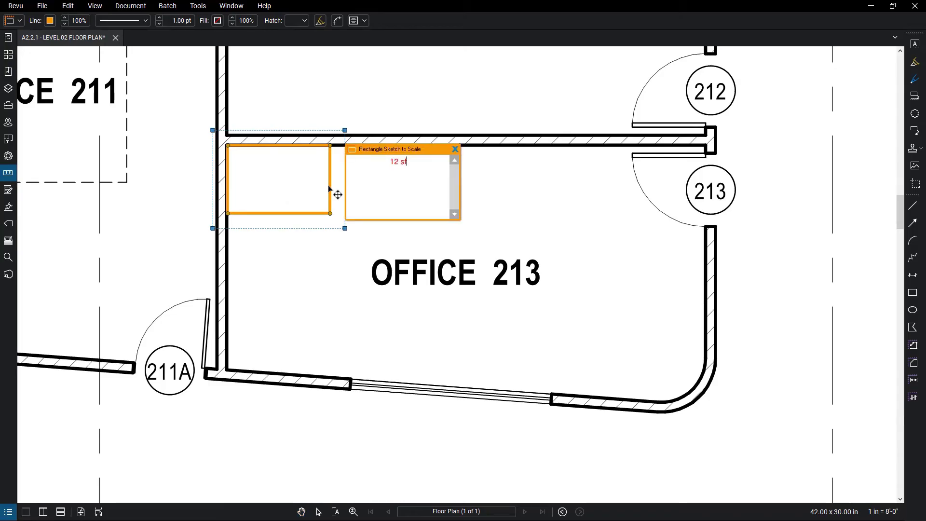
left_click(455, 150)
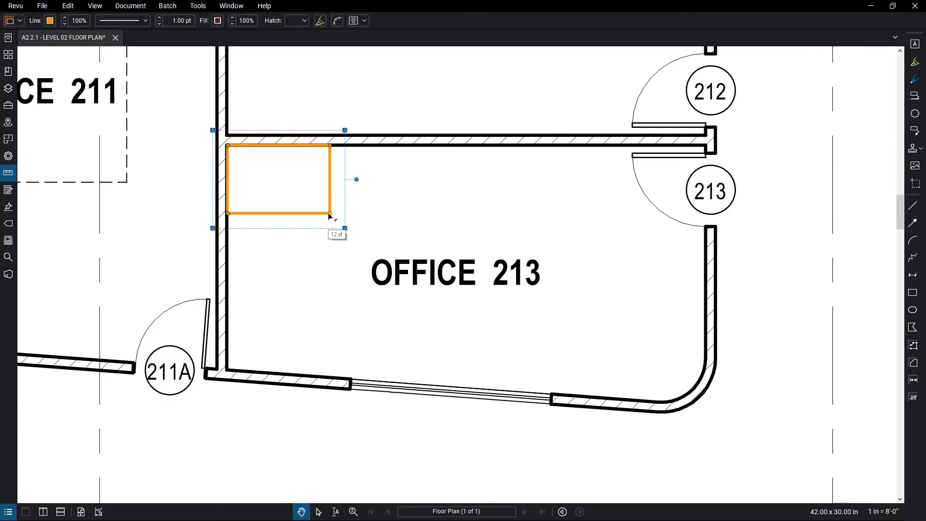
mouse_move(330, 214)
left_mouse_down()
mouse_move(361, 211)
mouse_move(365, 200)
left_mouse_up()
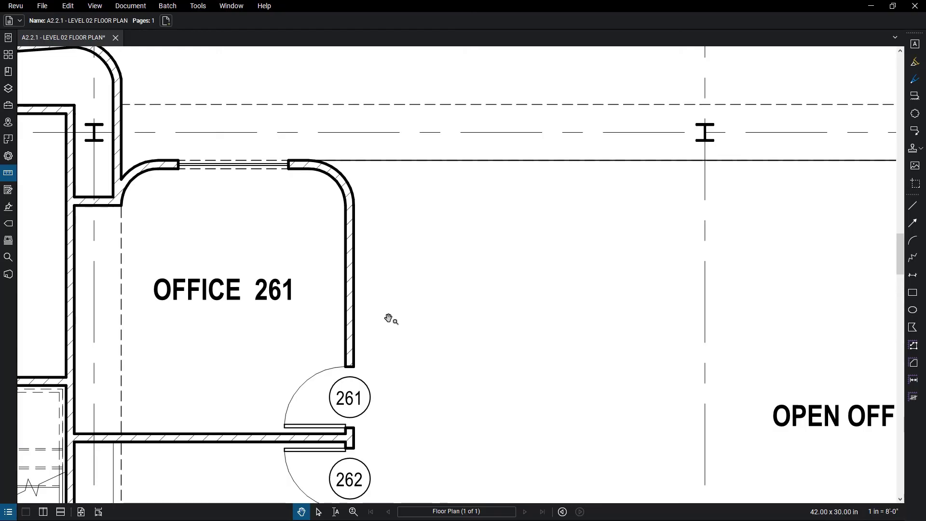
- Draw a closed Polygon Sketch to Scale with four corners around the open area beside Office 261
left_click(201, 6)
mouse_move(223, 56)
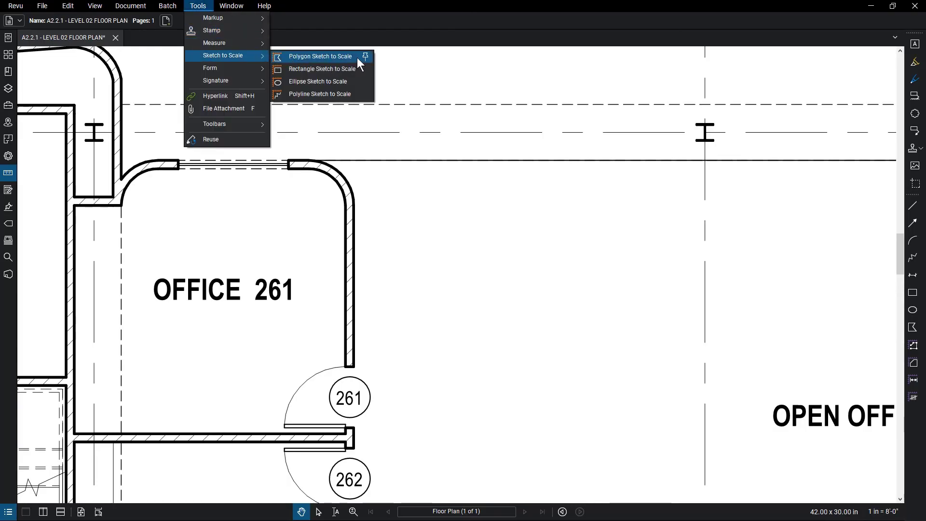
left_click(360, 61)
left_click(351, 367)
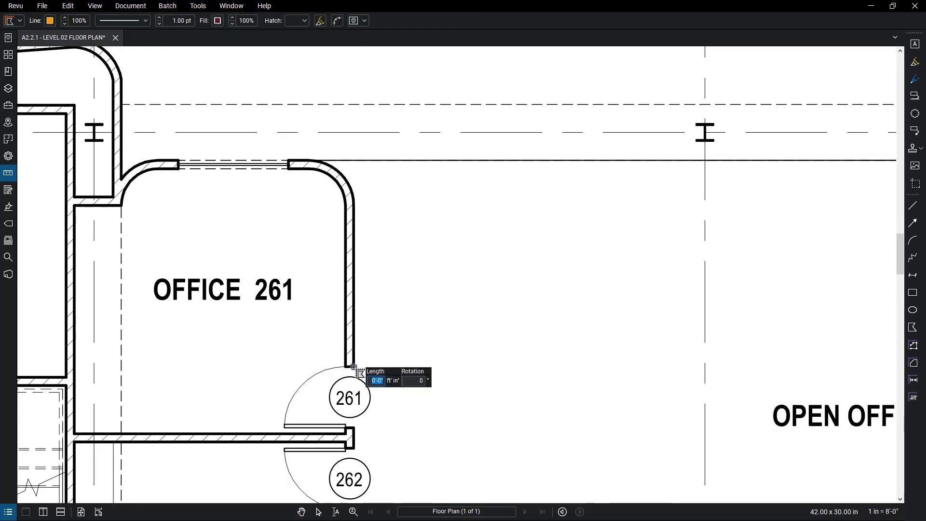
left_click(551, 367)
left_click(550, 161)
left_click(316, 161)
left_click(352, 367)
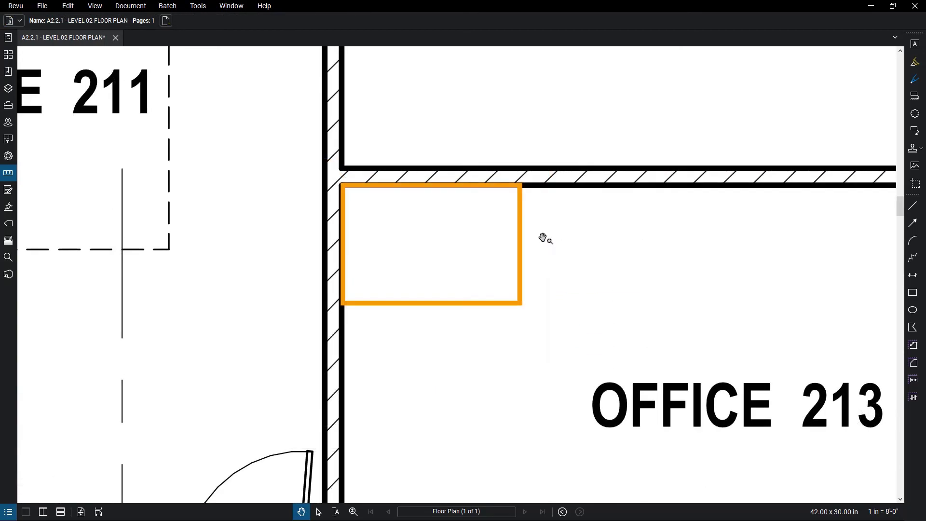
- Select the Office 213 closet rectangle and set its fill colour to light yellow
left_click(521, 227)
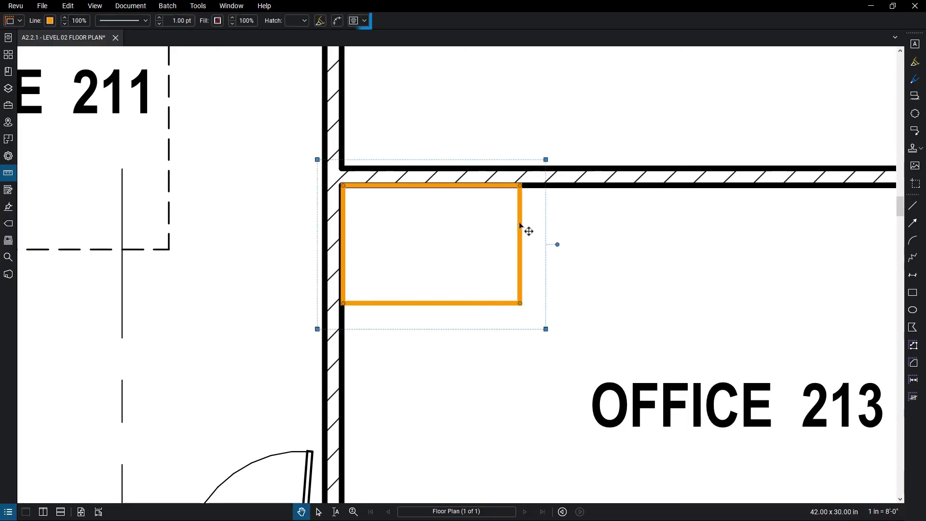
left_click(217, 21)
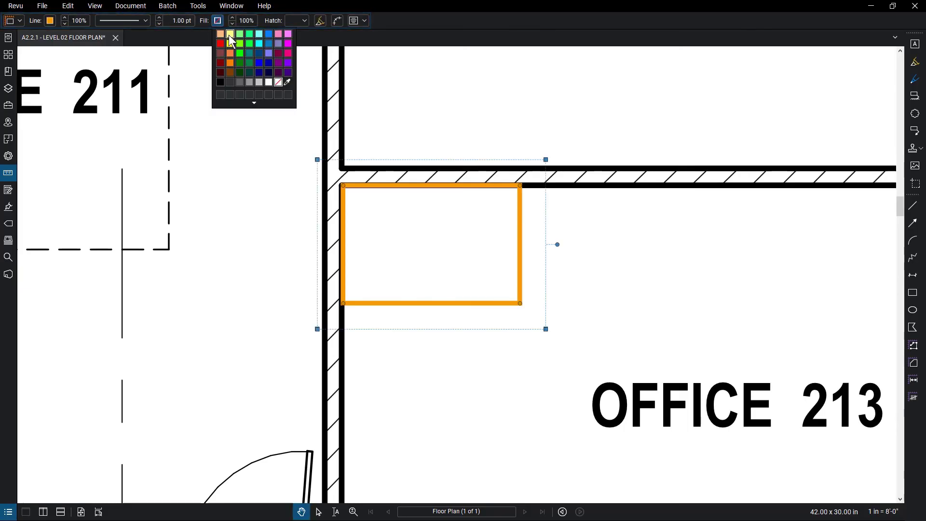
left_click(230, 34)
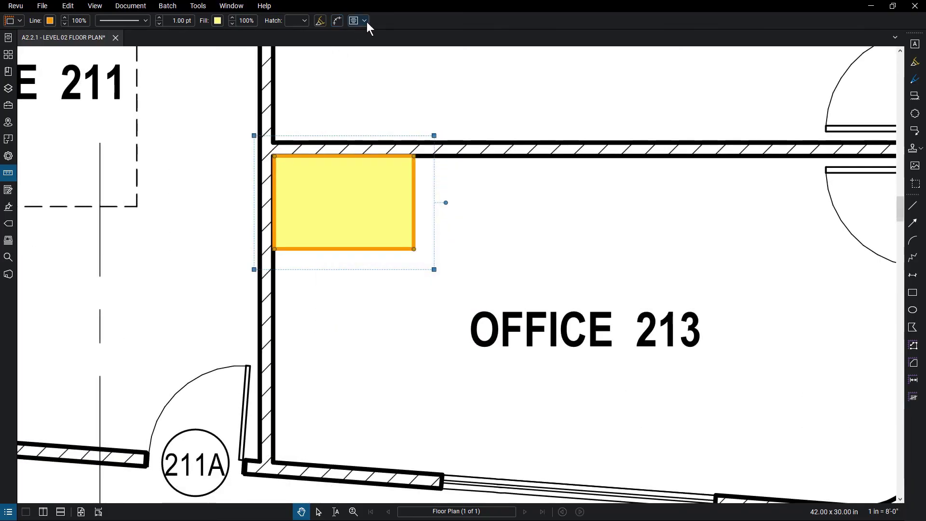
left_click(367, 20)
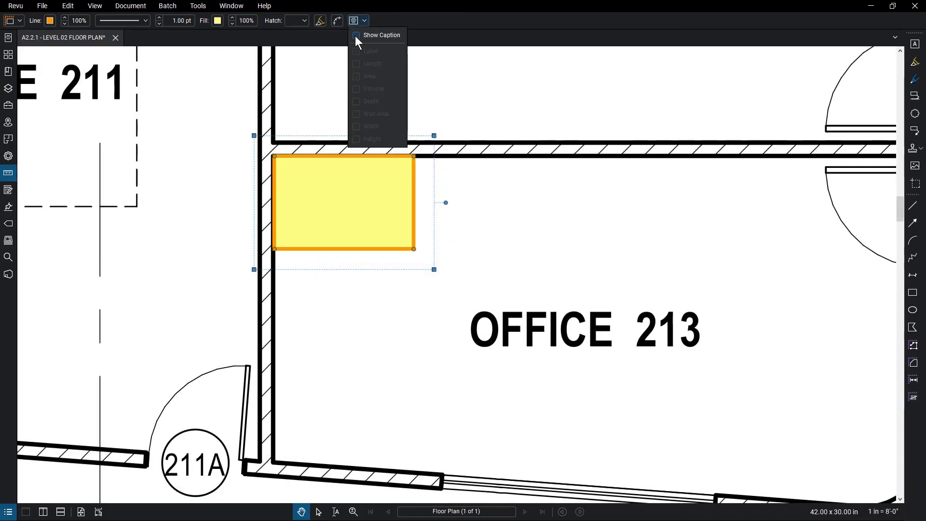